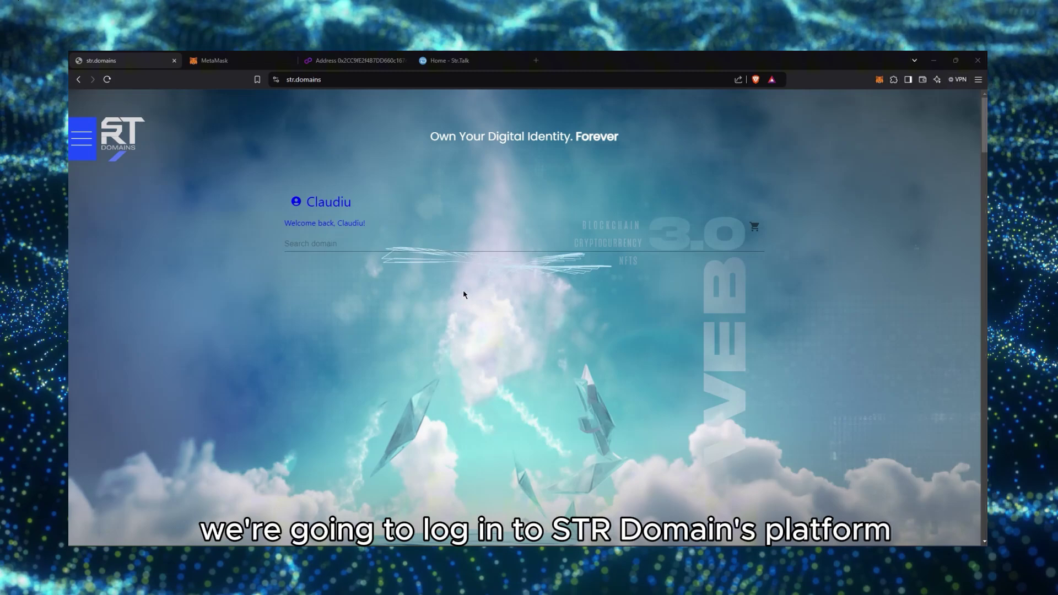
- Open My Dashboard from the account menu and review the owned domain str.gopixel.eu
left_click(320, 200)
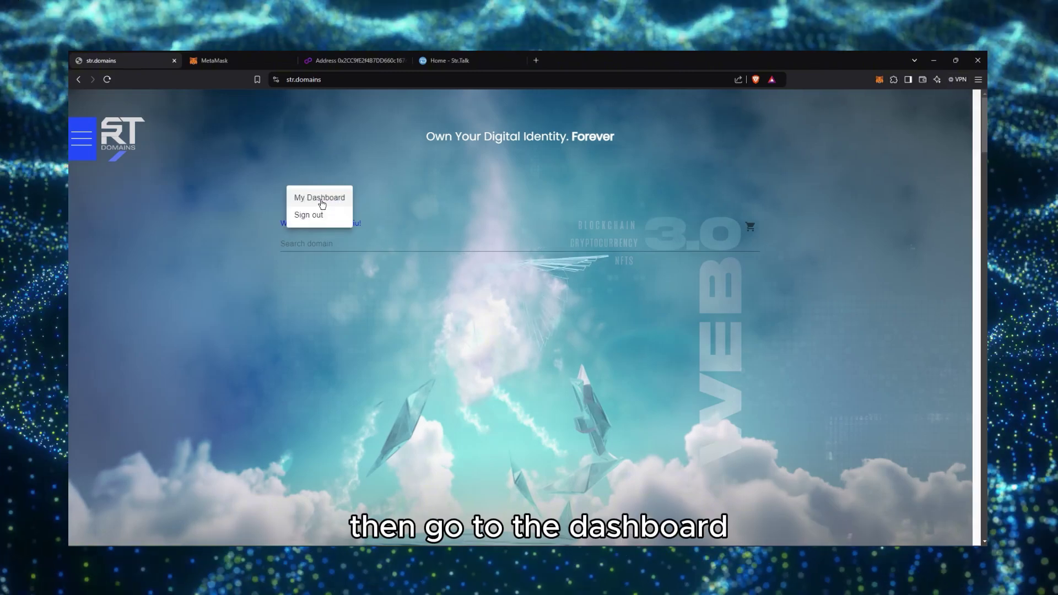
left_click(322, 203)
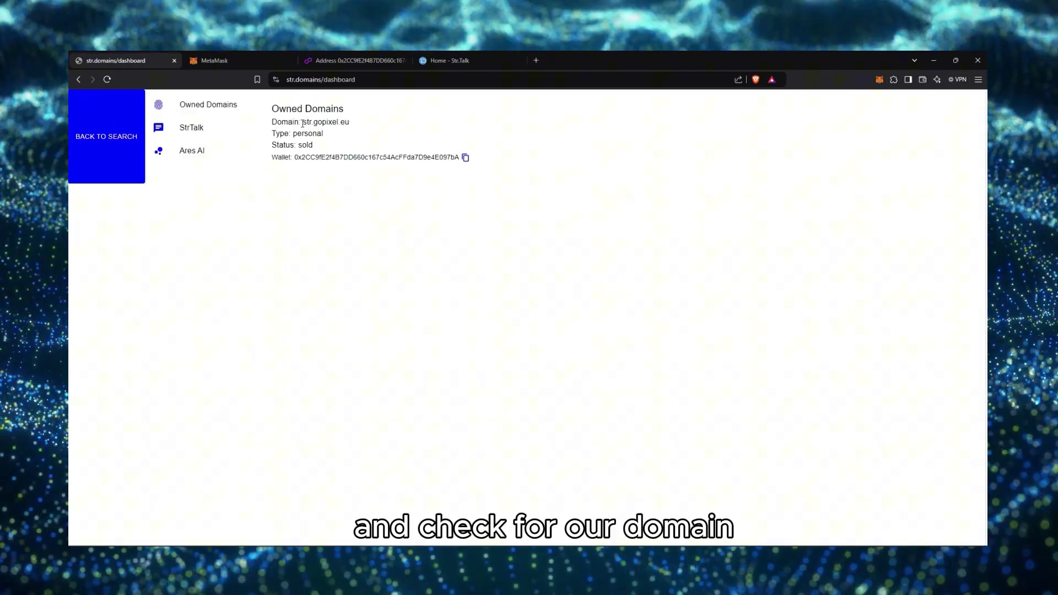
left_click_drag(303, 122, 428, 125)
left_click(366, 222)
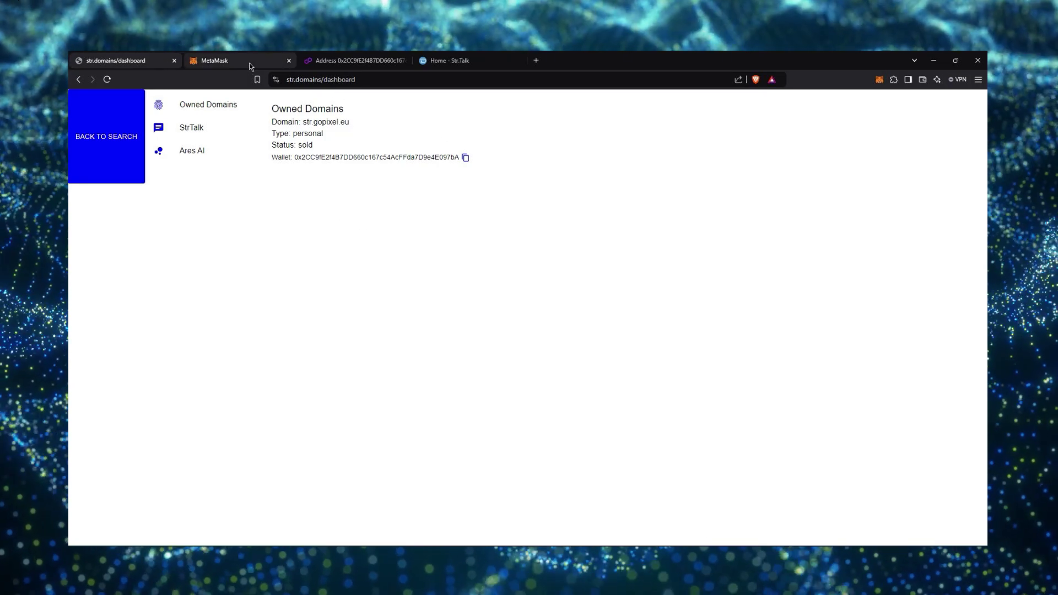
- Import Account 2 into MetaMask by pasting the domain wallet's private key
left_click(249, 63)
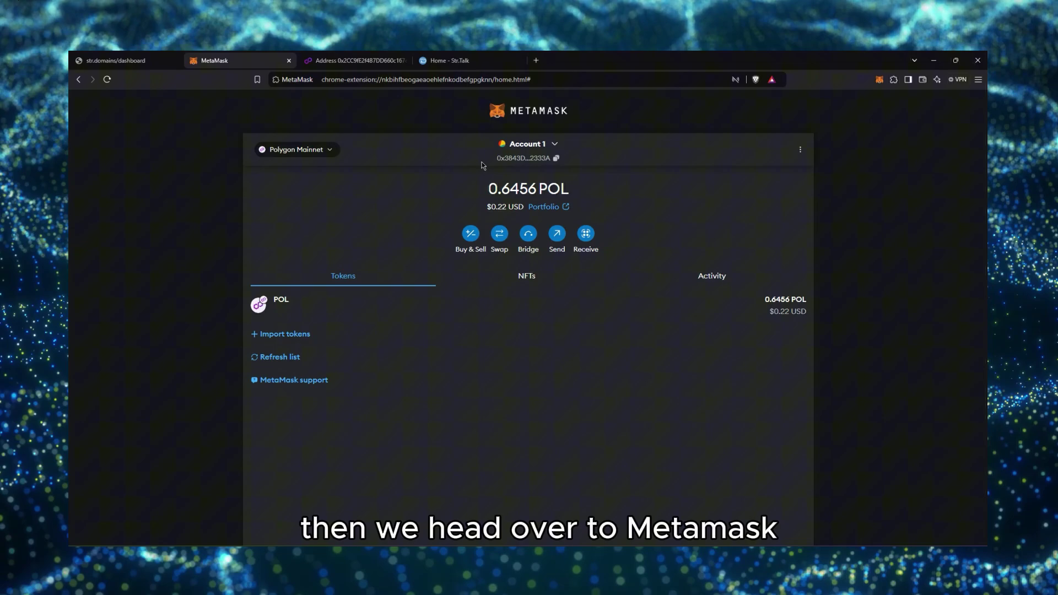
left_click(524, 144)
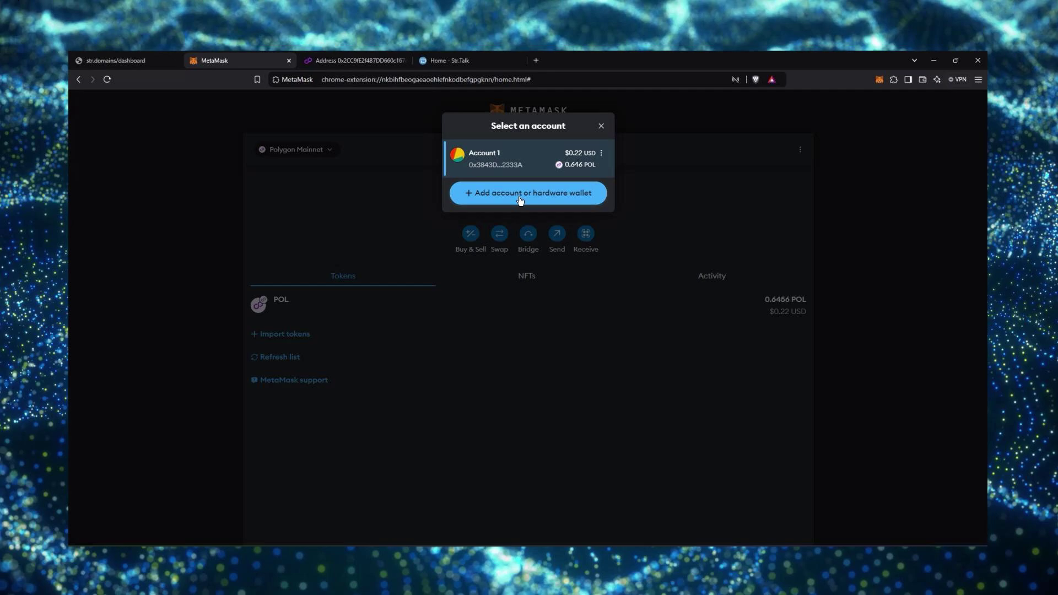
left_click(520, 199)
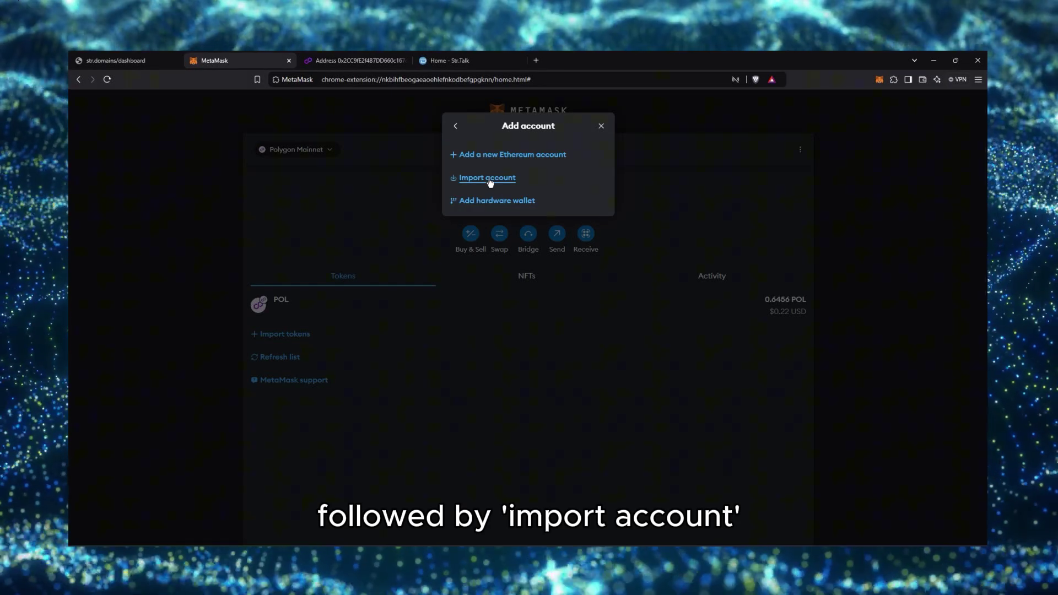
left_click(488, 179)
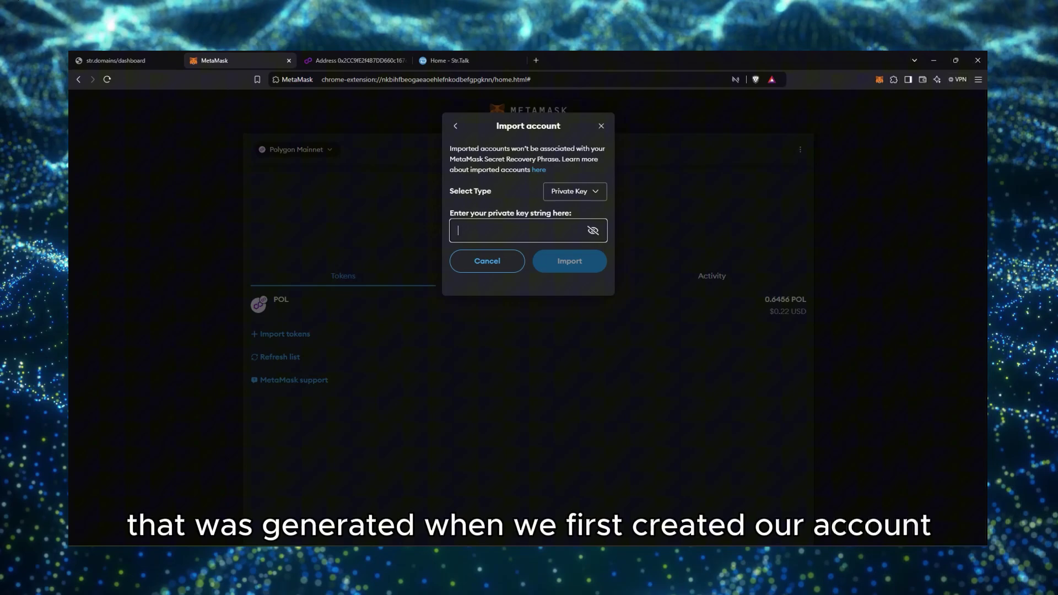
key("alt+Tab")
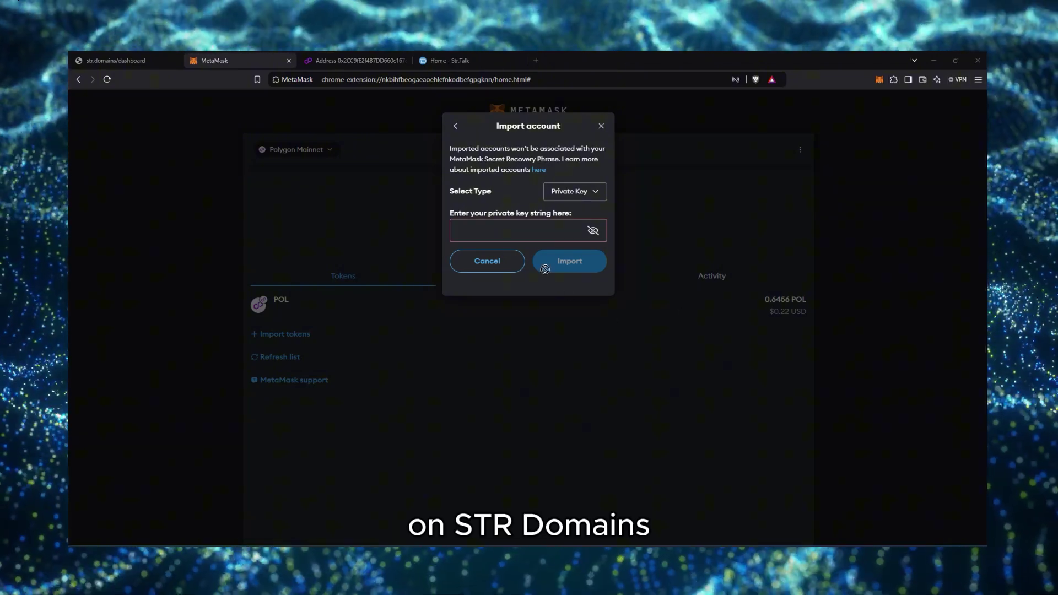
left_click(515, 231)
key("ctrl+v")
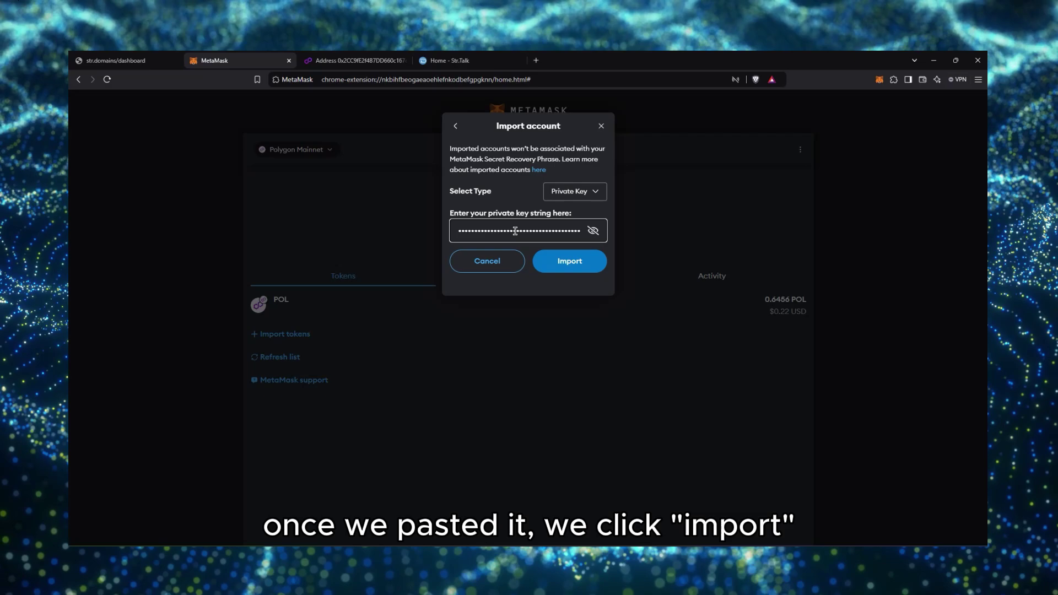
left_click(580, 265)
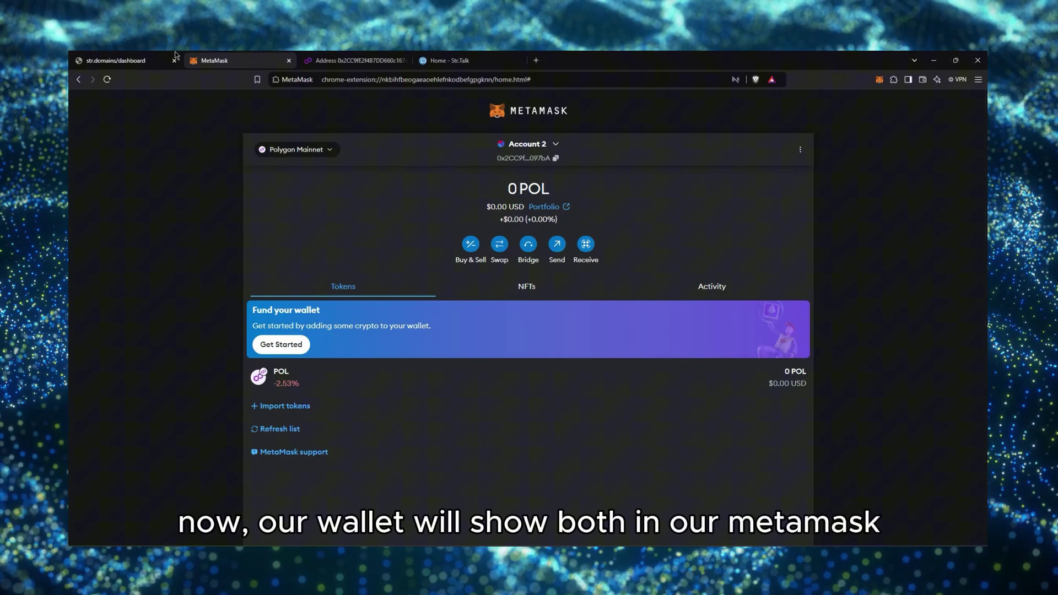
- View Account 2's empty NFTs tab and copy its wallet address
left_click(116, 60)
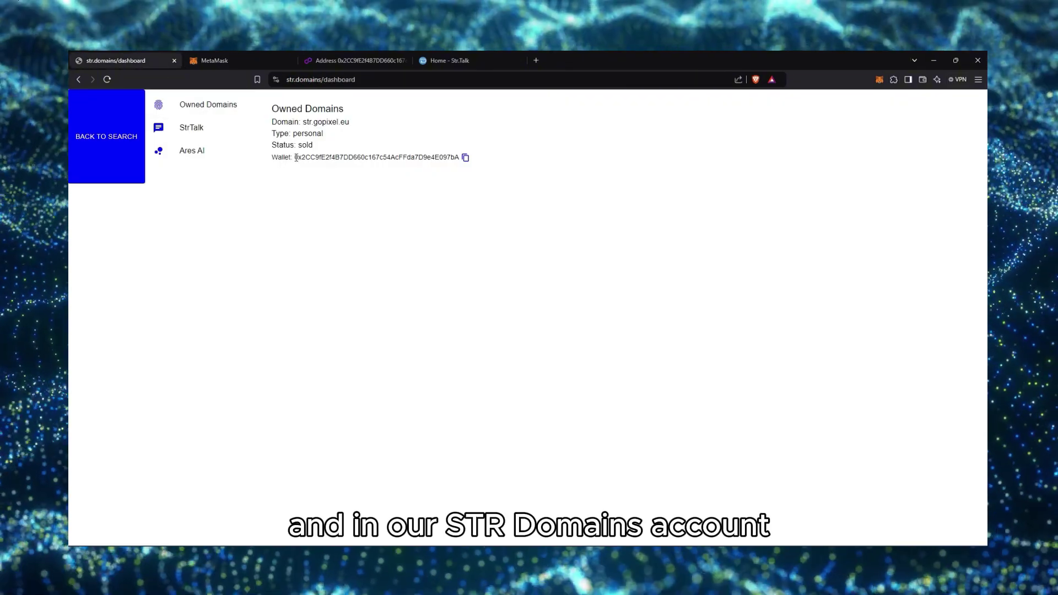
left_click(238, 62)
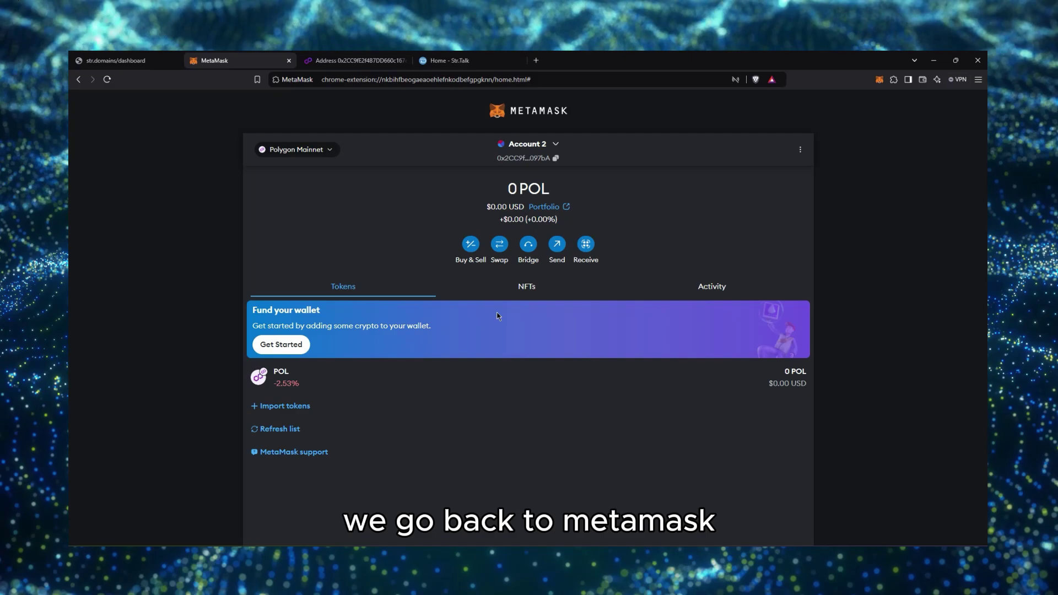
left_click(496, 286)
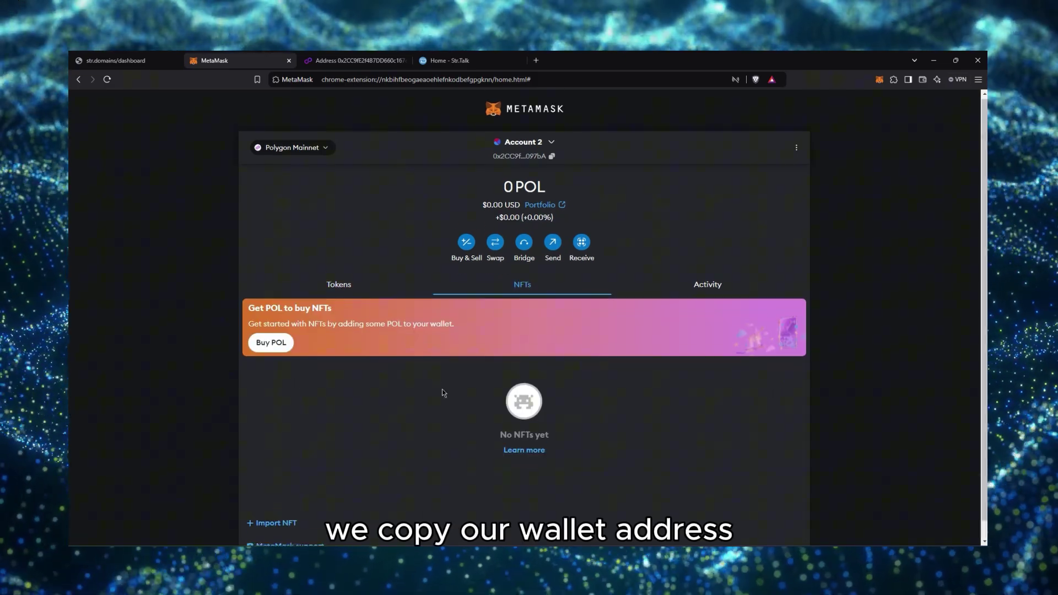
scroll(485, 359, "down", 1)
left_click(552, 139)
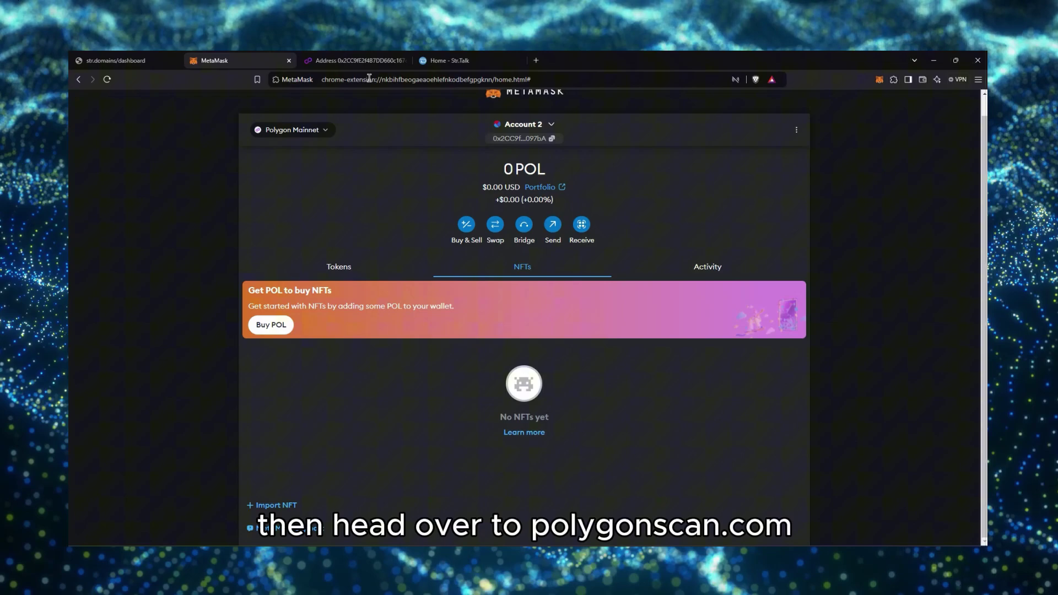
- Search Polygonscan for the copied wallet address
left_click(401, 62)
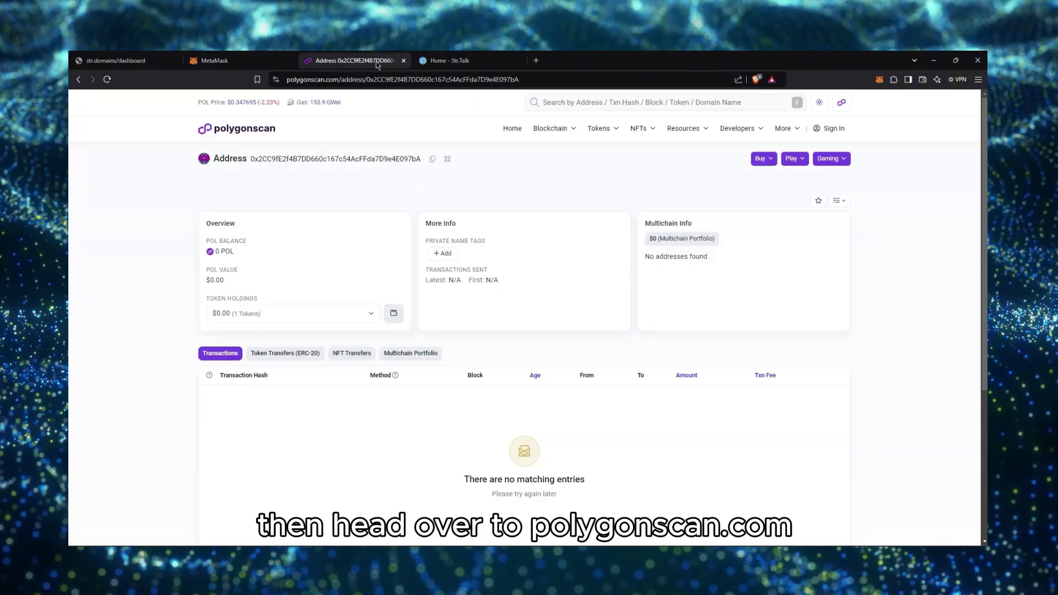
left_click(639, 102)
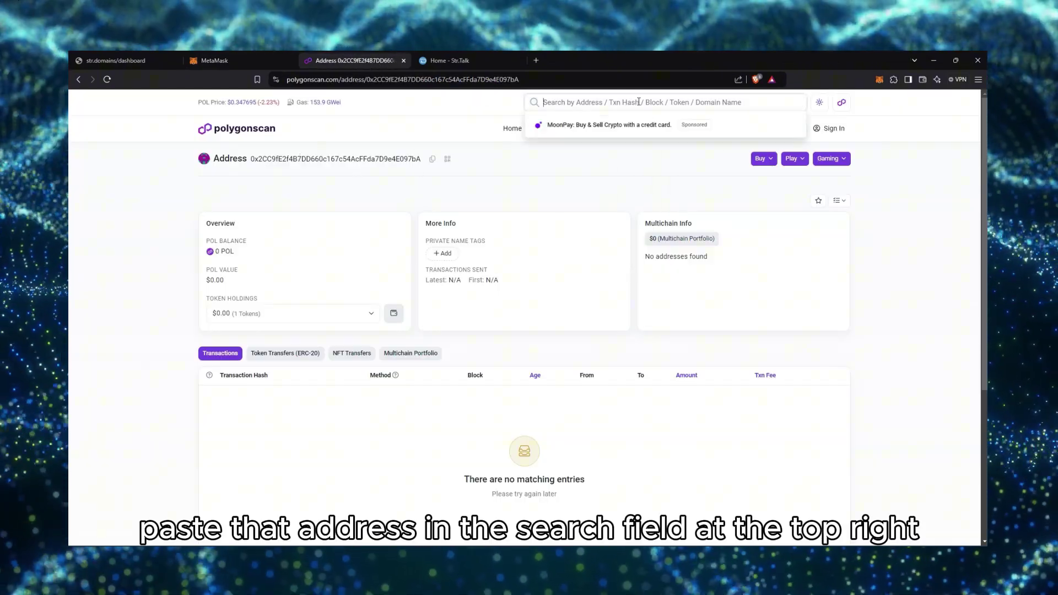
key("ctrl+v")
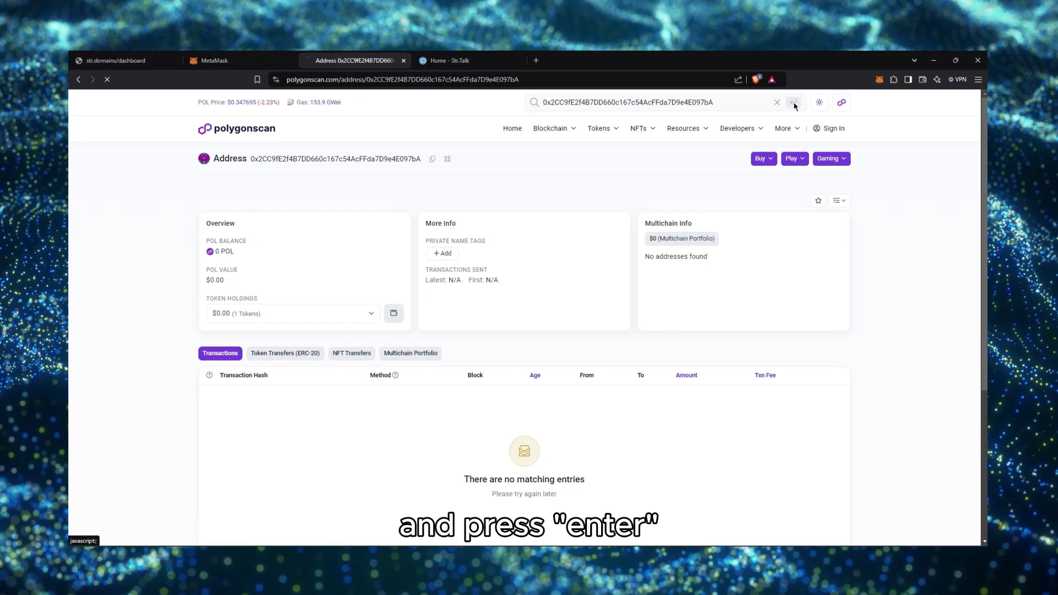
key("Return")
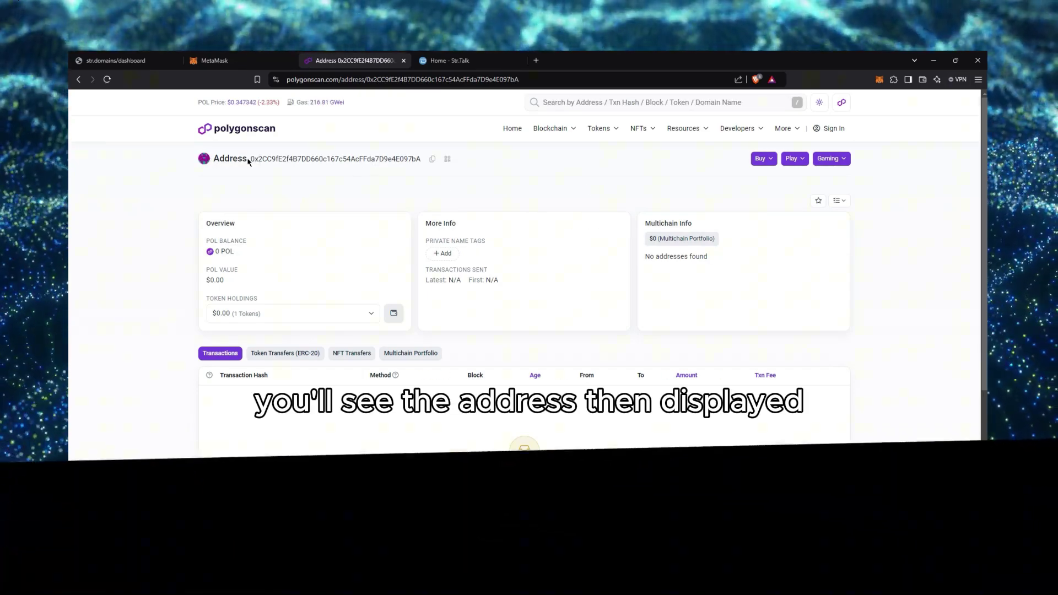
- Compare the Polygonscan address with MetaMask's Account 2 and the STR Domains dashboard wallet
double_click(253, 160)
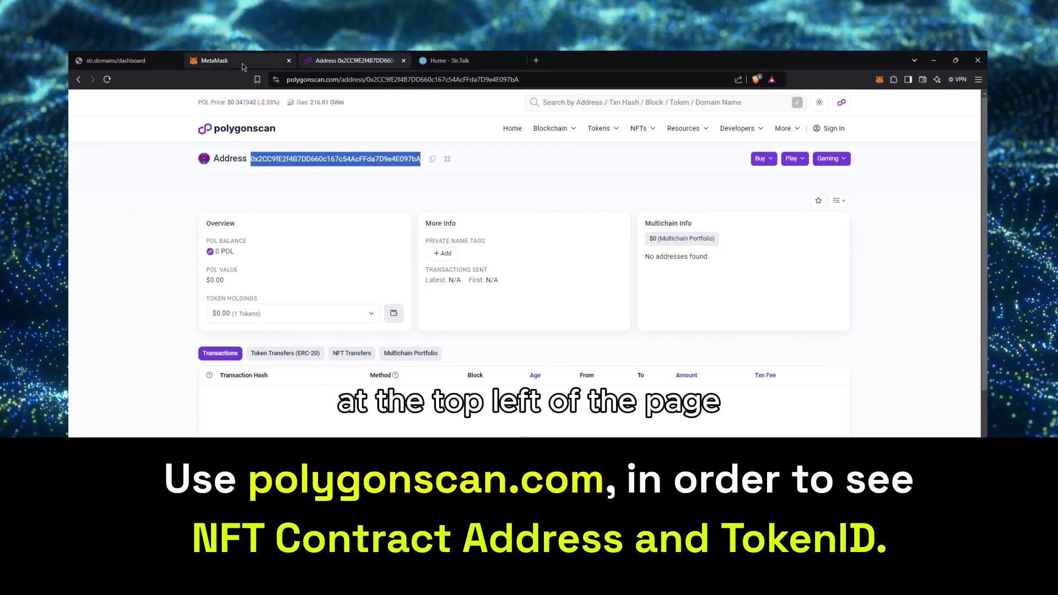
left_click(242, 61)
left_click(516, 139)
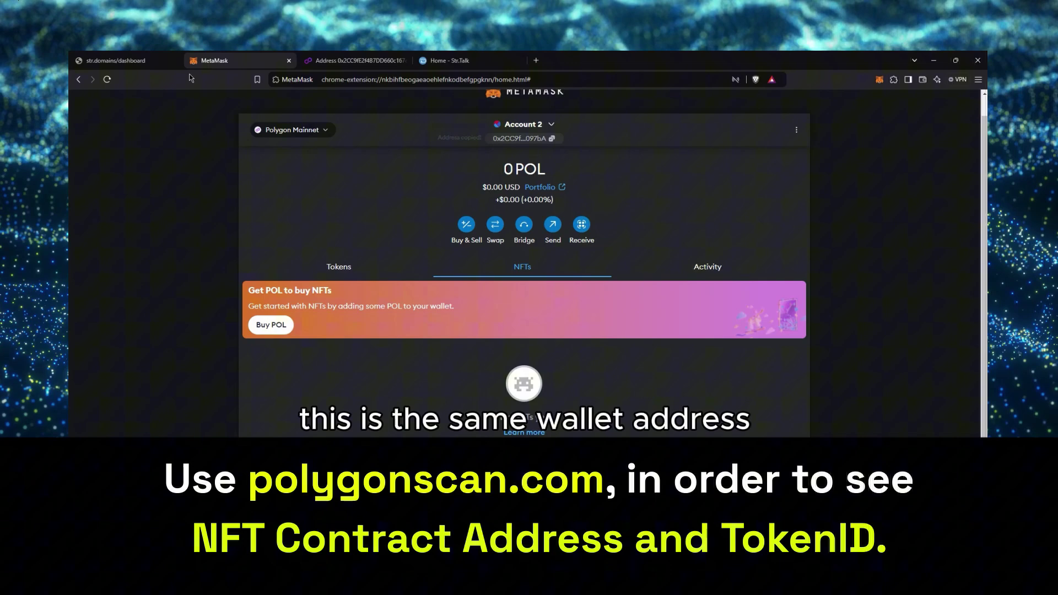
left_click(116, 60)
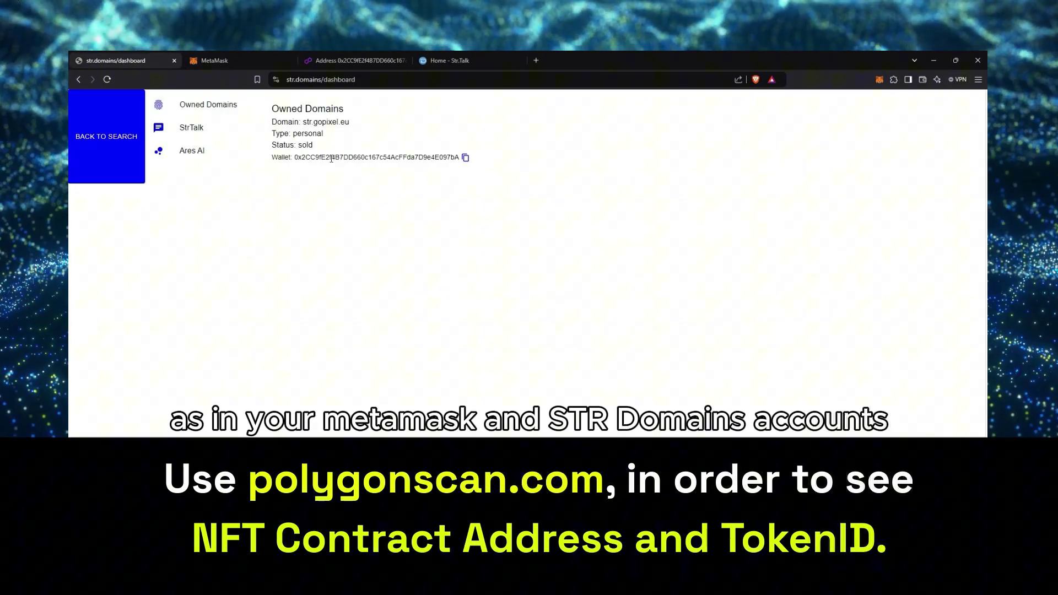
- Open the STR DOMAINS NFT's details from the address's token holdings on Polygonscan
left_click(352, 61)
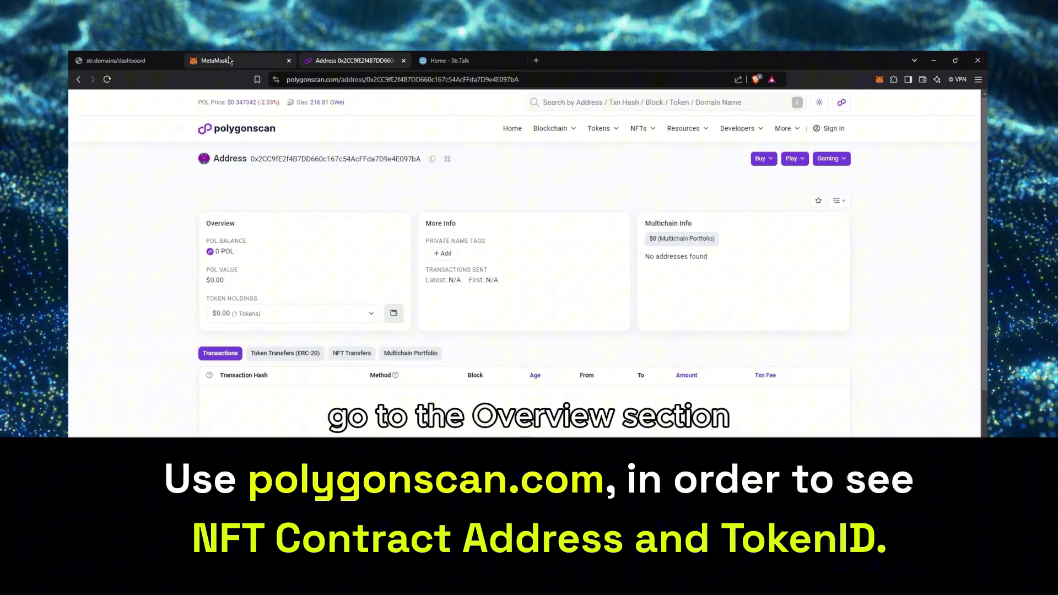
scroll(342, 297, "down", 1)
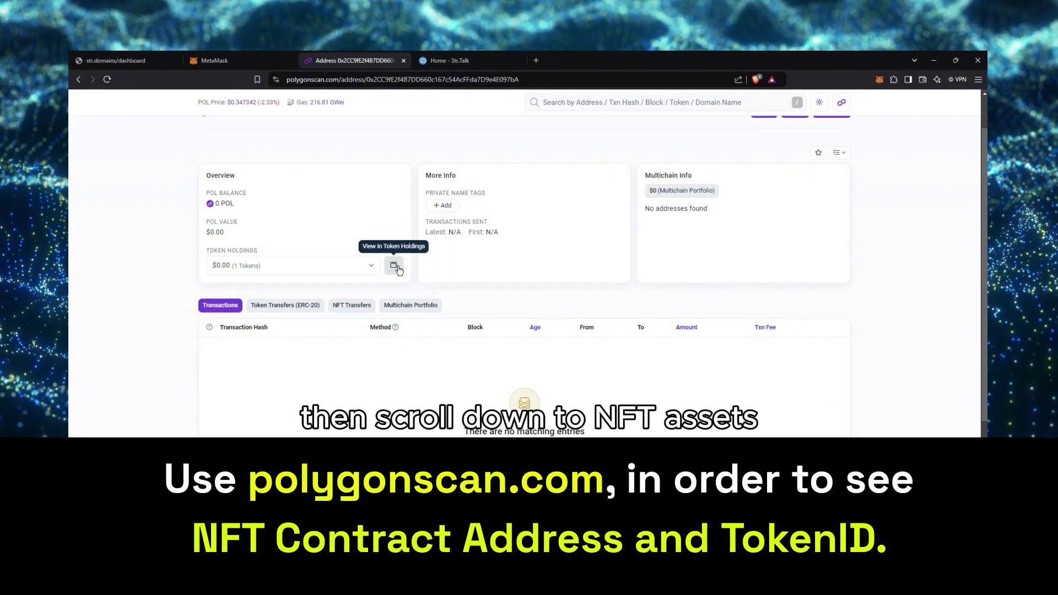
left_click(395, 266)
scroll(414, 278, "down", 5)
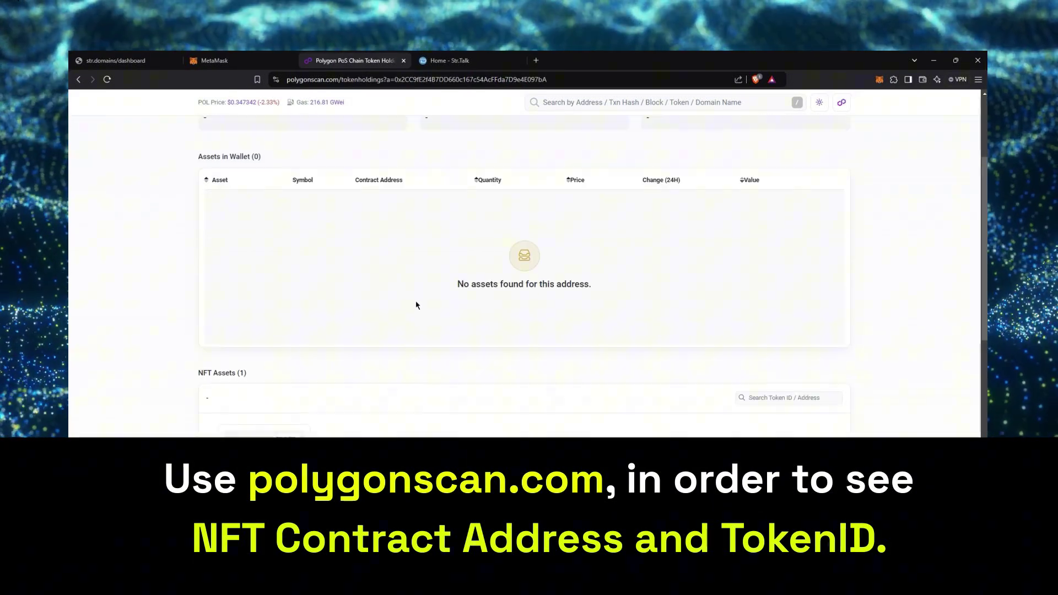
left_click(279, 356)
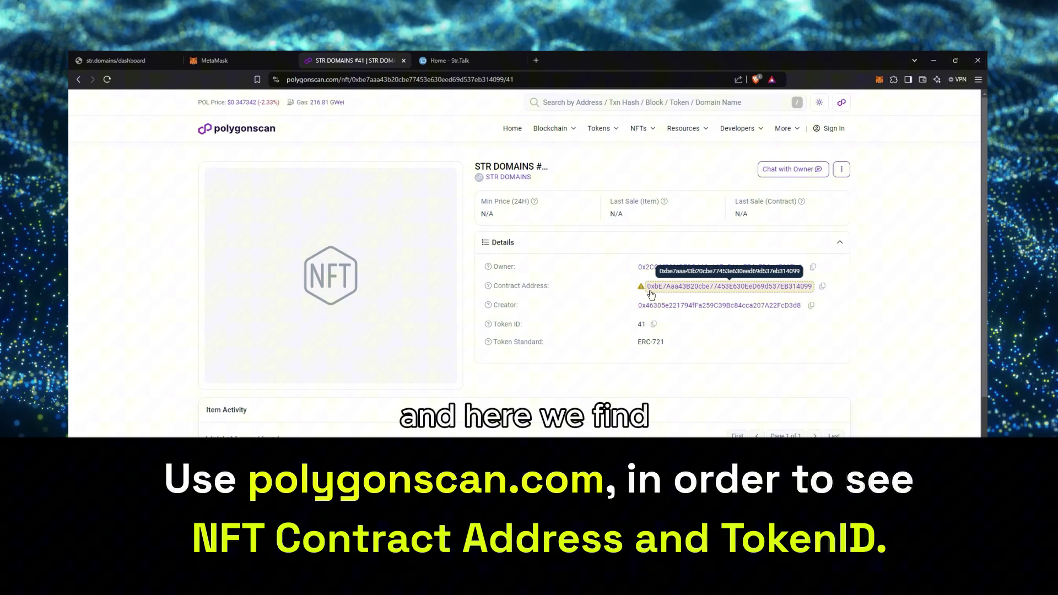
- Copy the STR DOMAINS NFT's contract address and note its token ID 41
mouse_move(488, 286)
left_click_drag(490, 287, 558, 289)
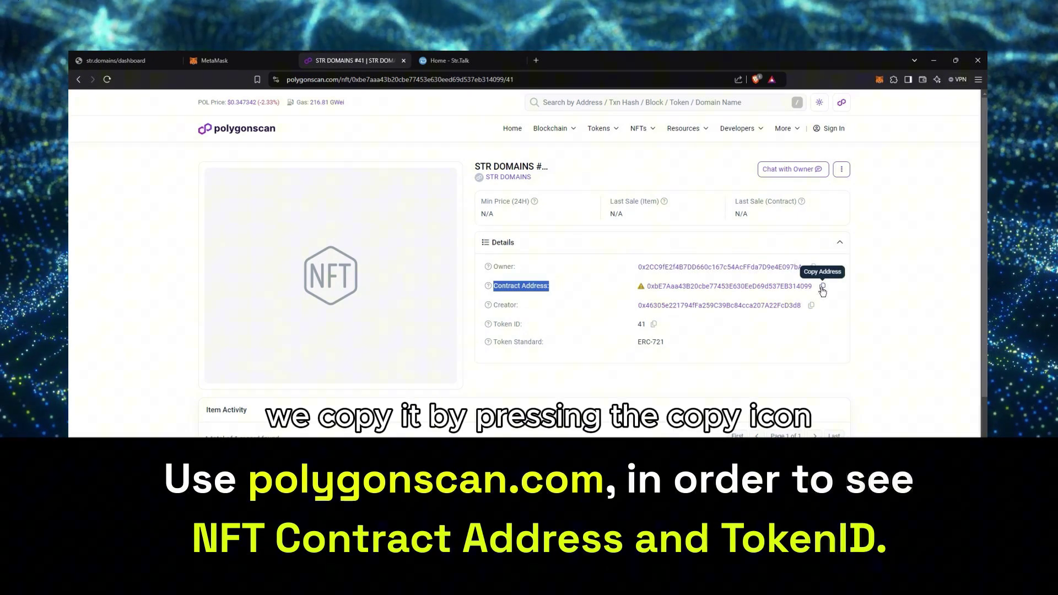
left_click(822, 287)
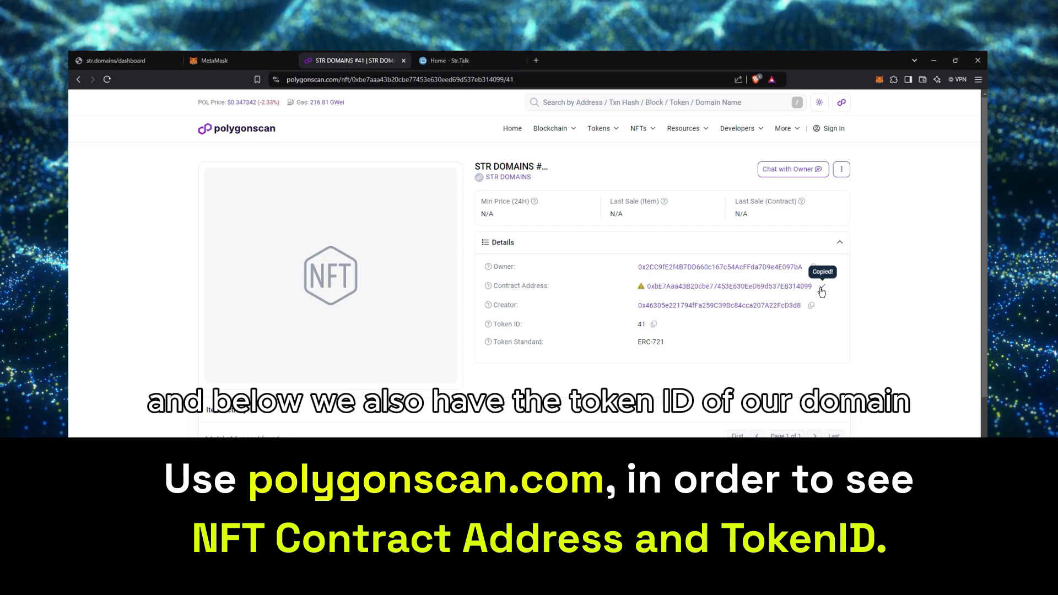
double_click(641, 325)
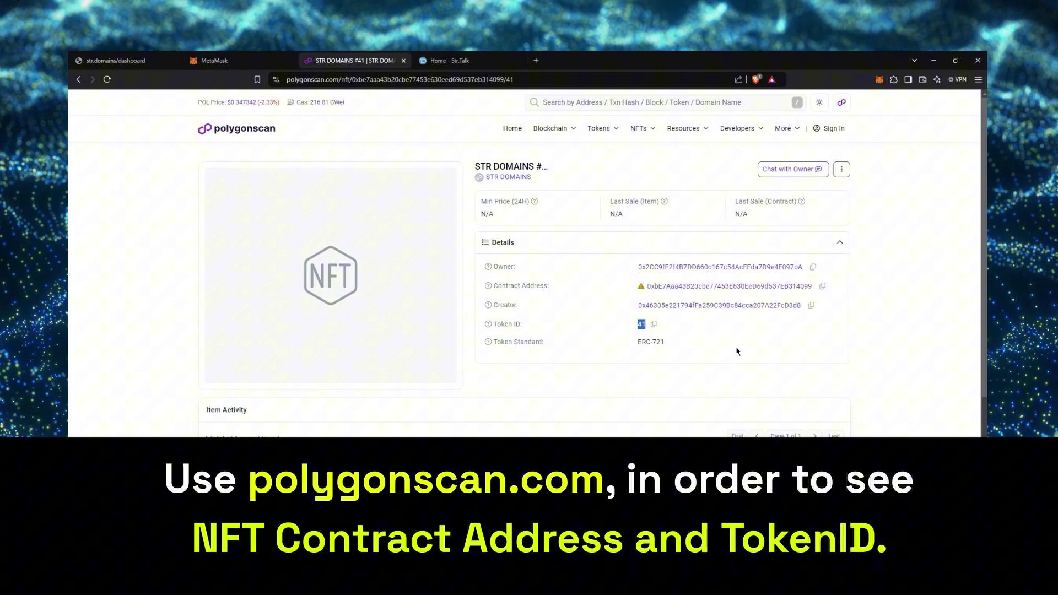
left_click(737, 352)
left_click(256, 67)
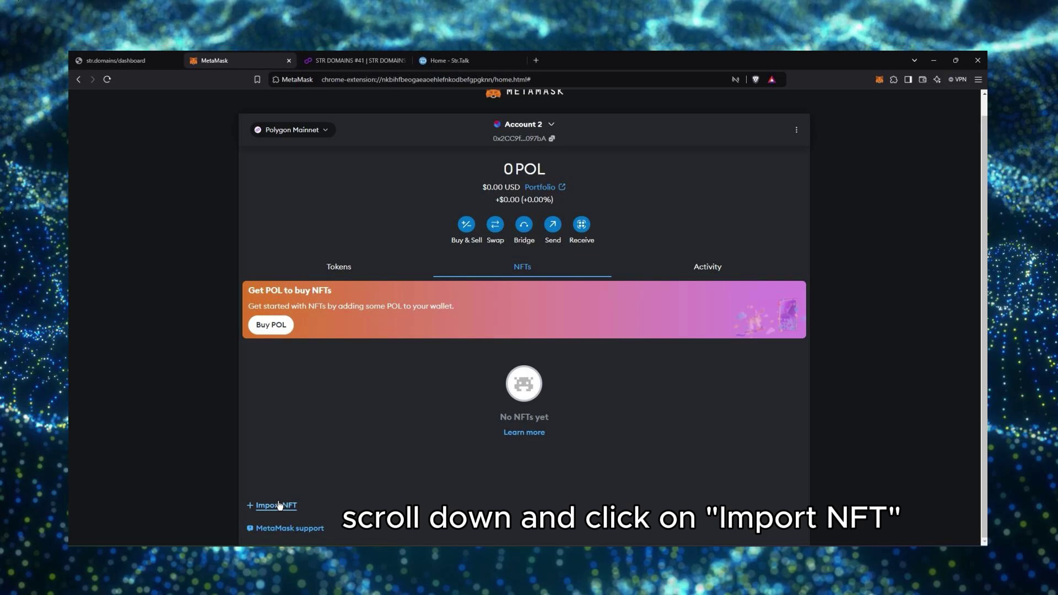
- Import the NFT into MetaMask using the copied contract address and token ID 41
left_click(279, 505)
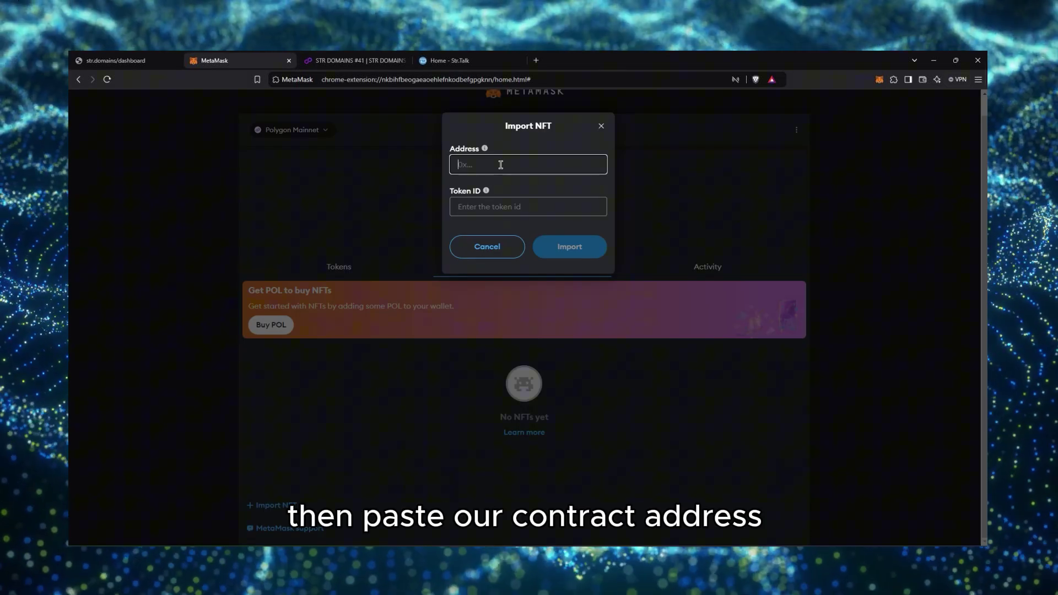
key("super+v")
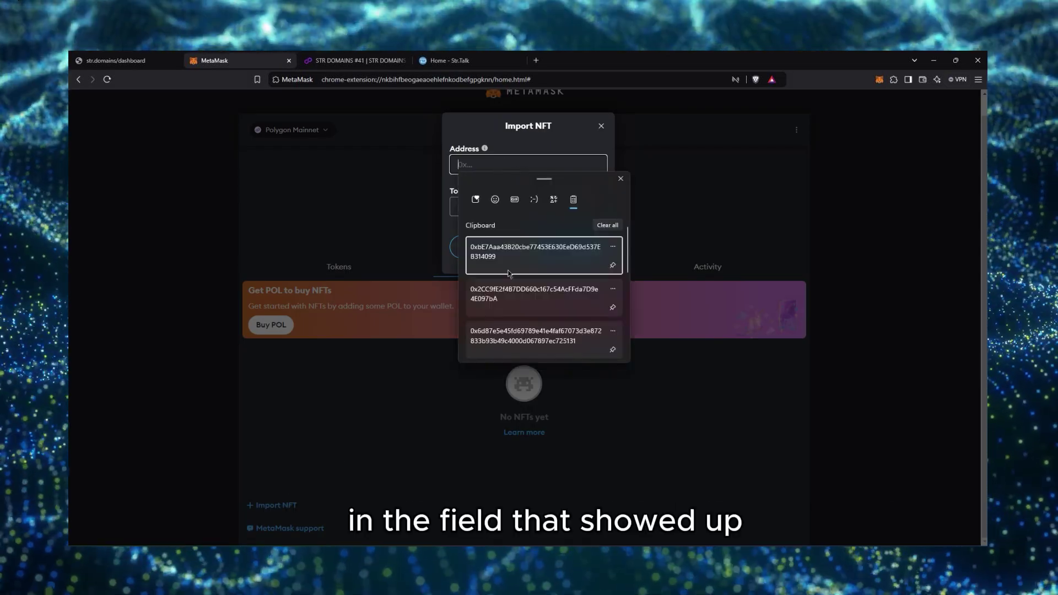
left_click(514, 256)
left_click(512, 205)
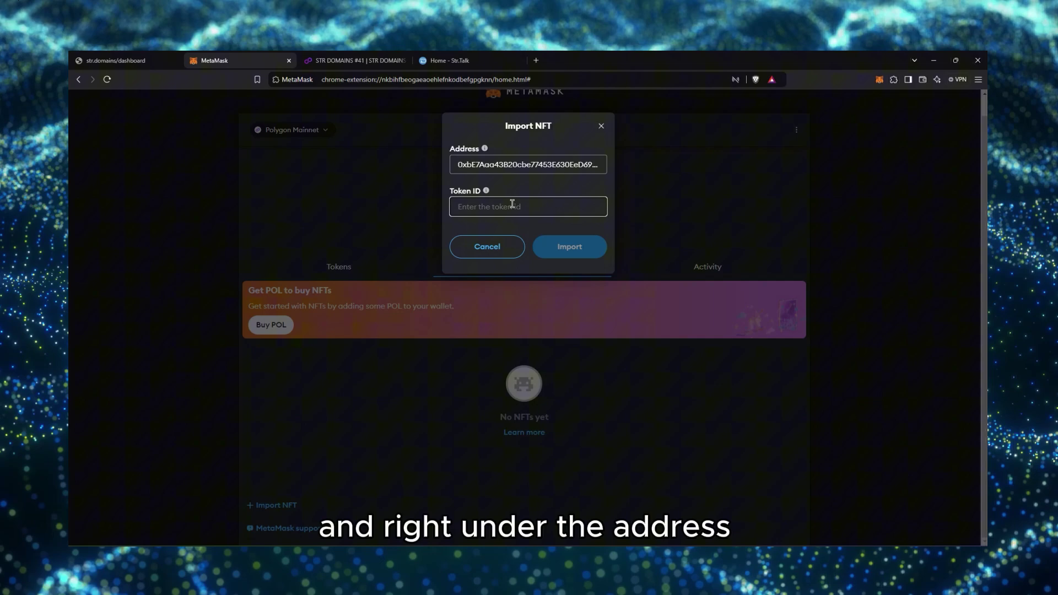
type("41")
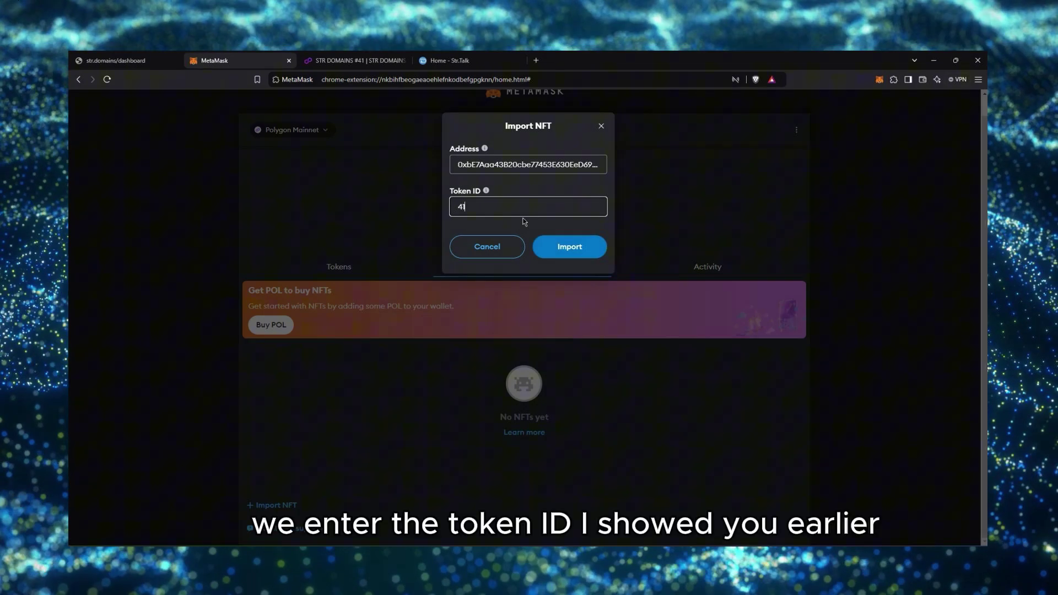
left_click(567, 247)
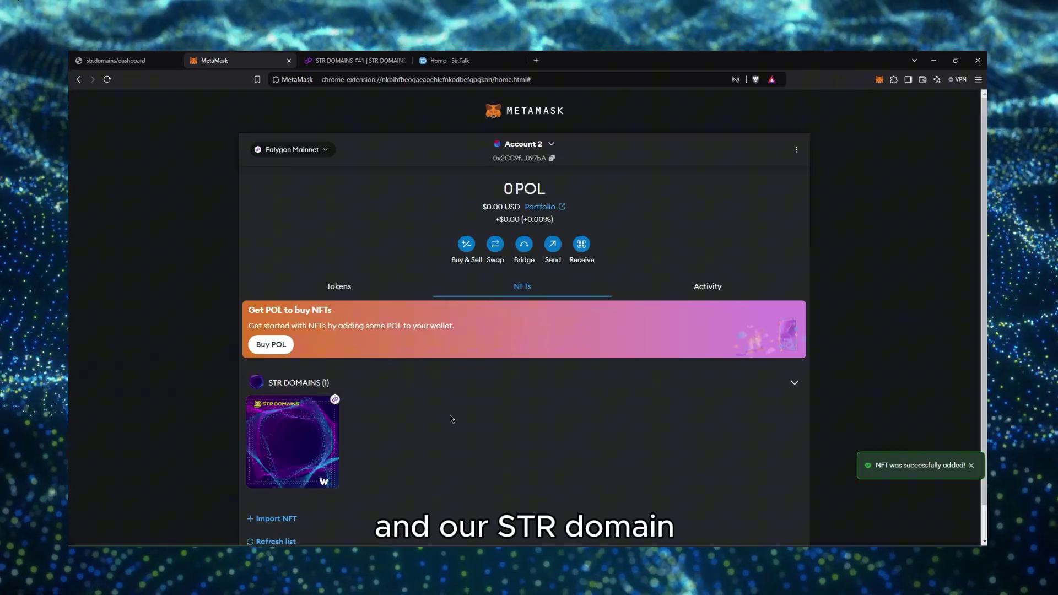
scroll(450, 419, "down", 1)
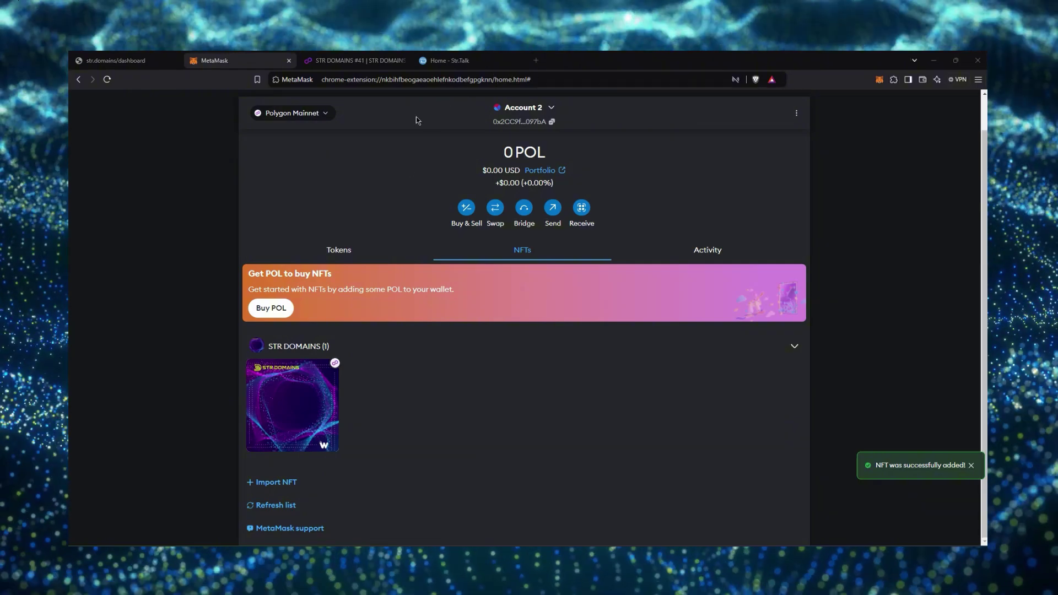
- Connect strtalk.app to MetaMask Account 2 so it shows connected as str.gopixel.eu
left_click(437, 61)
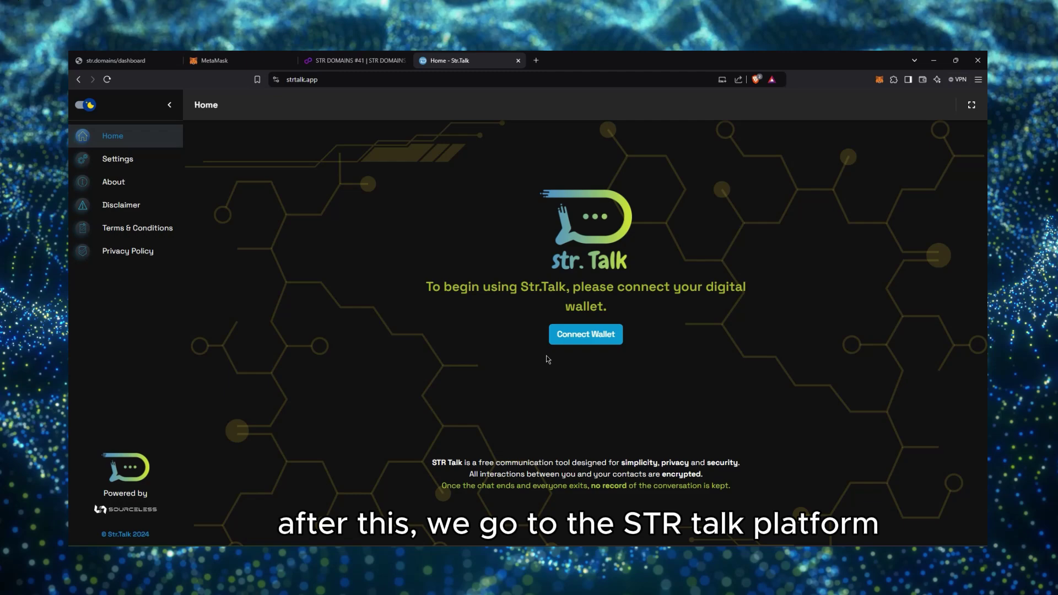
left_click(324, 81)
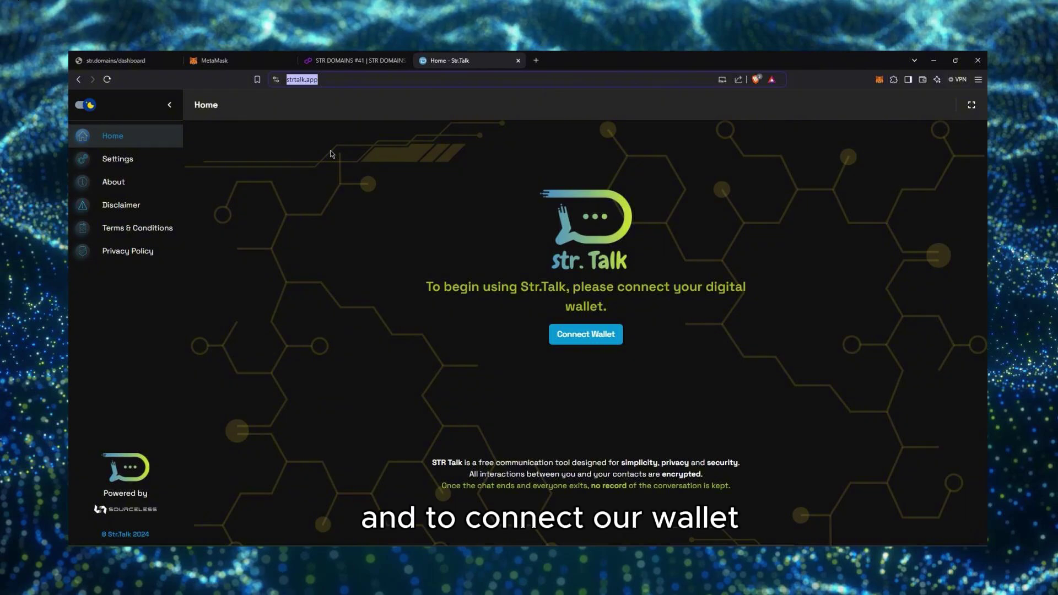
left_click(478, 305)
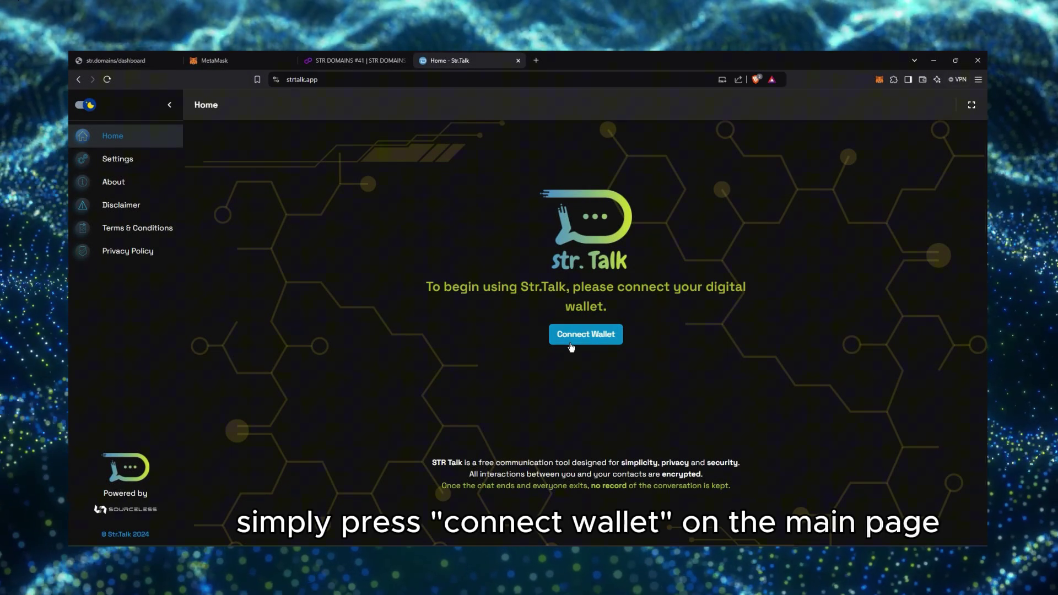
left_click(571, 343)
left_click(538, 305)
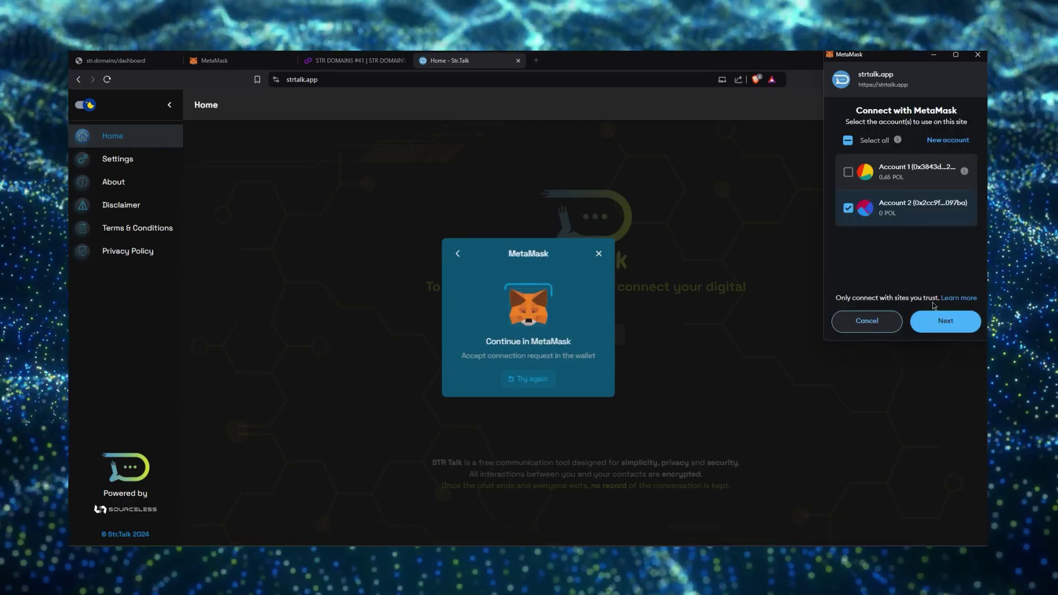
left_click(944, 330)
left_click(943, 327)
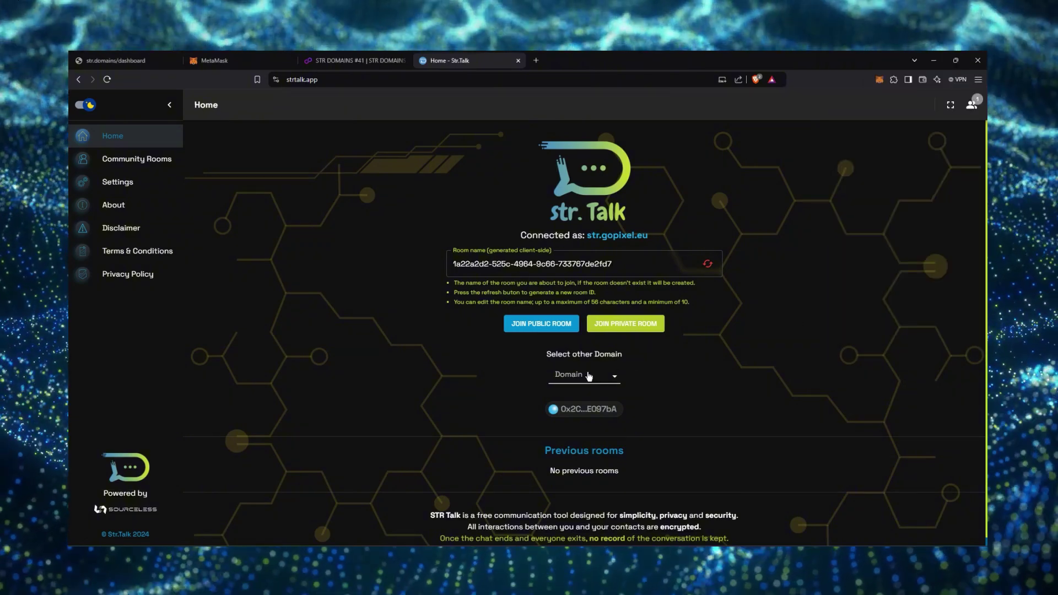
- Choose str.gopixel.eu as the chat domain, copy the generated room name, and join the public room
left_click(580, 378)
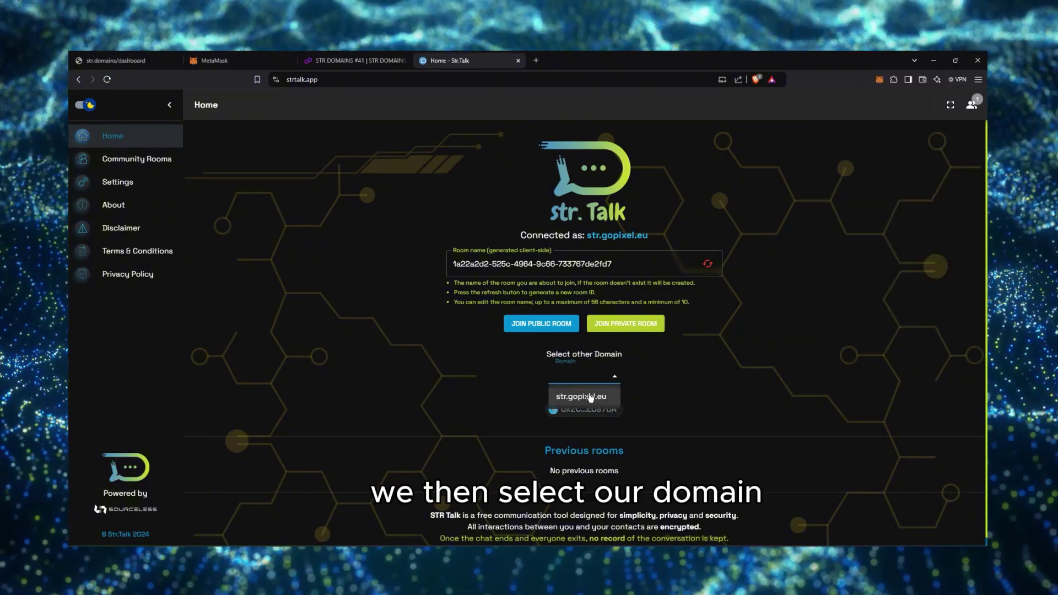
left_click(591, 398)
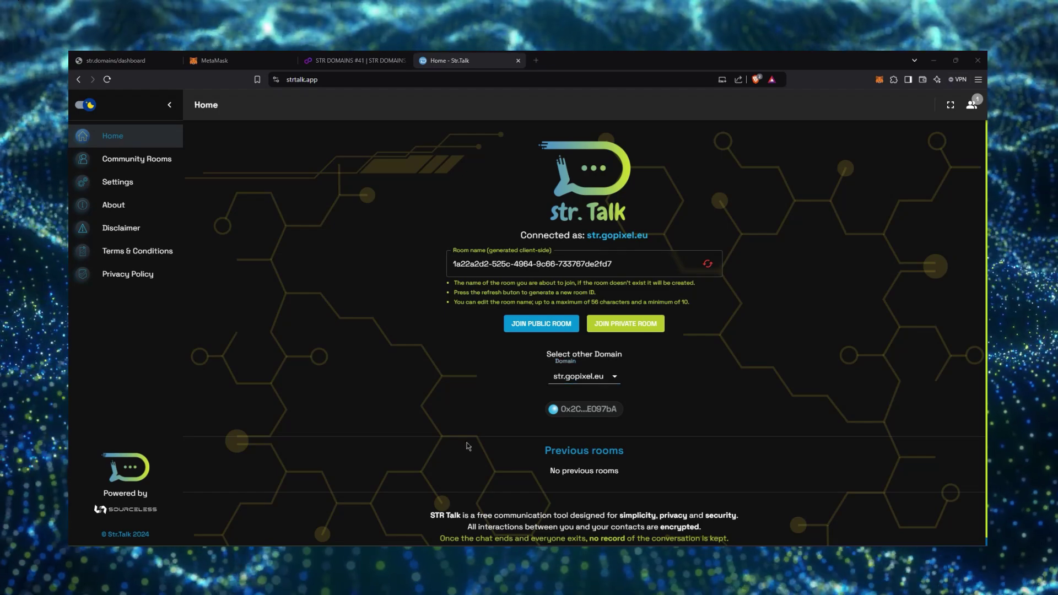
left_click(643, 265)
double_click(642, 264)
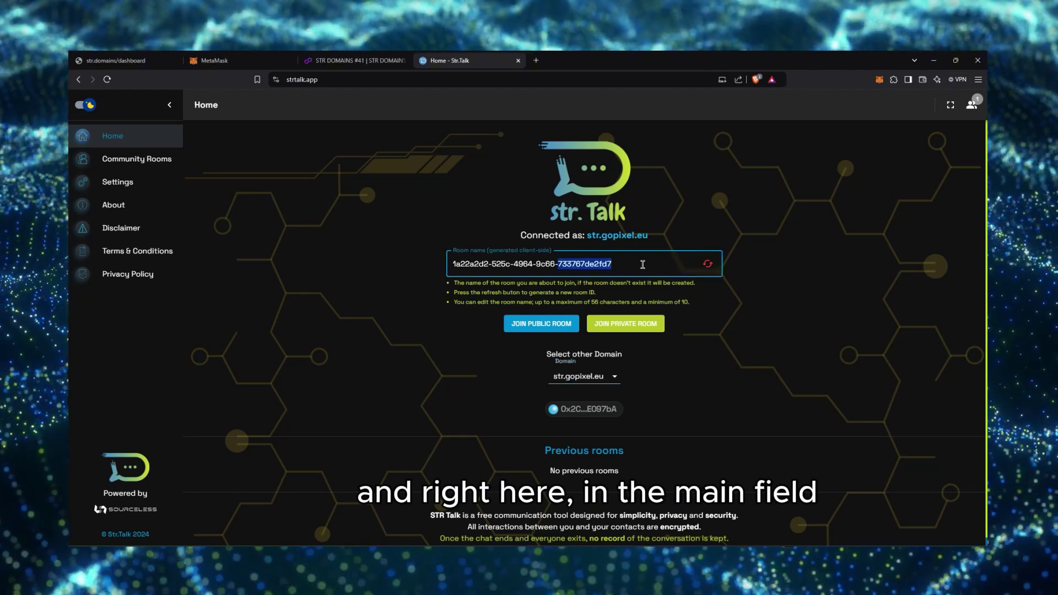
triple_click(643, 264)
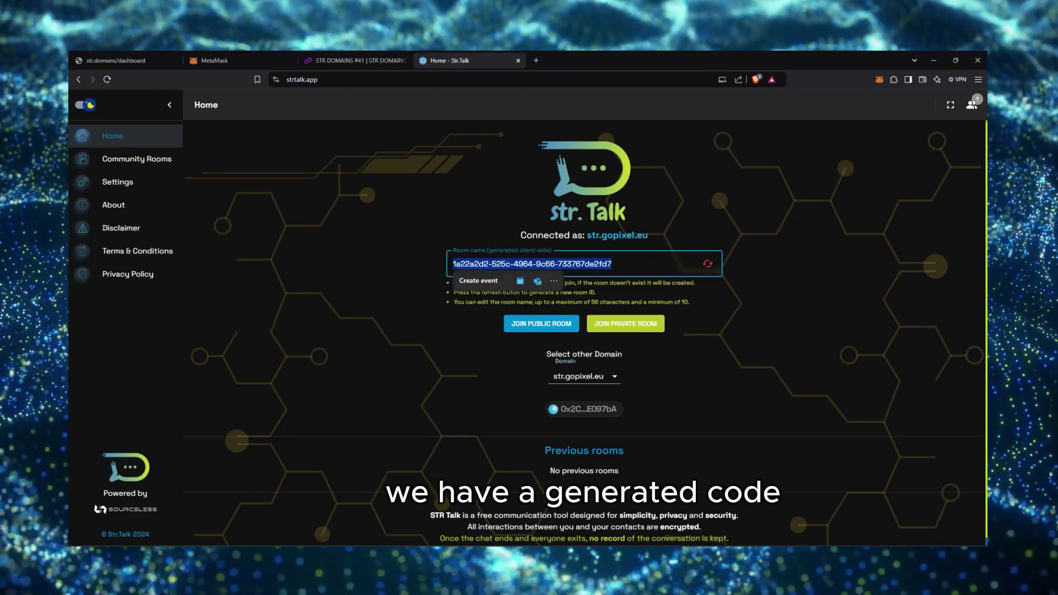
key("ctrl+c")
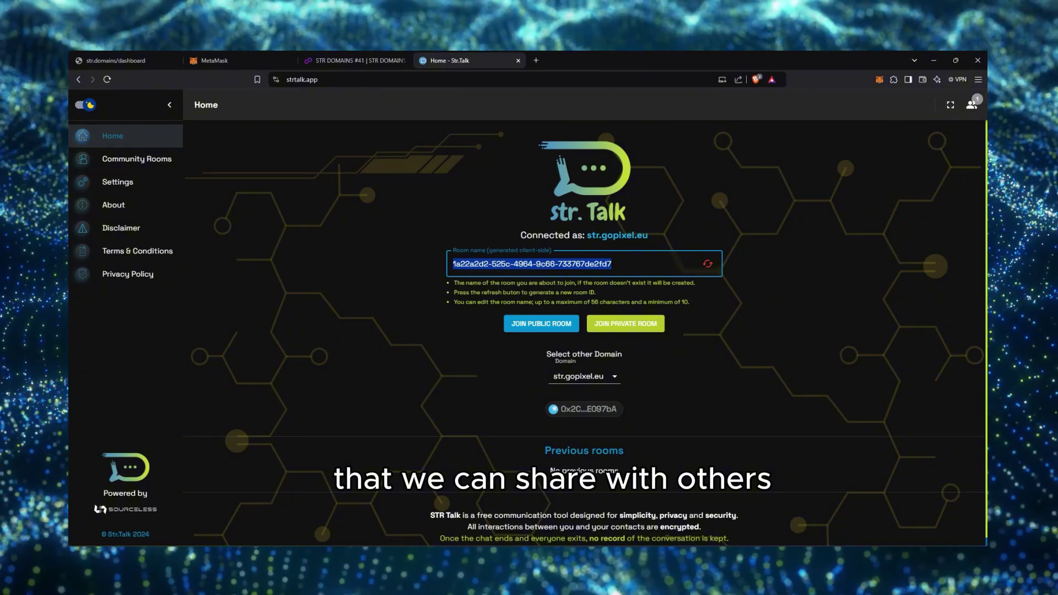
key("alt+Tab")
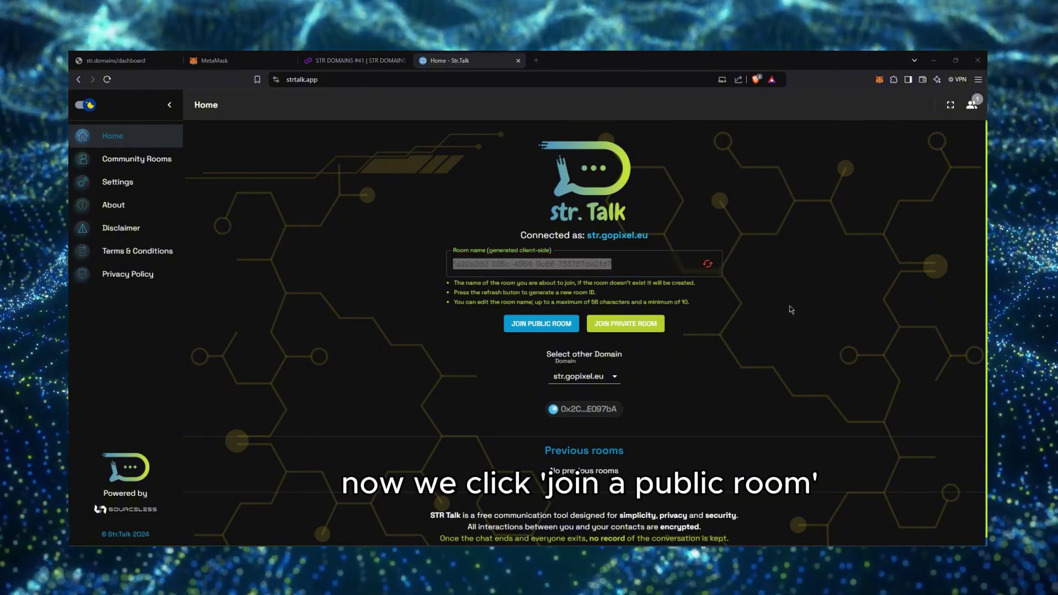
left_click(529, 331)
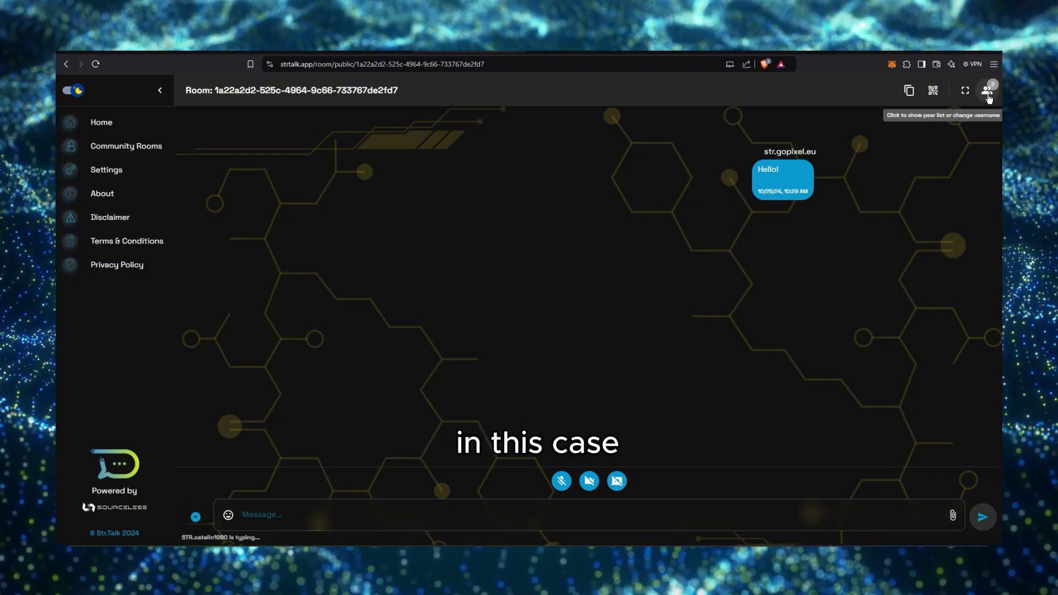
- Check the room's peer list, then send 'How are you?' in the chat
left_click(988, 92)
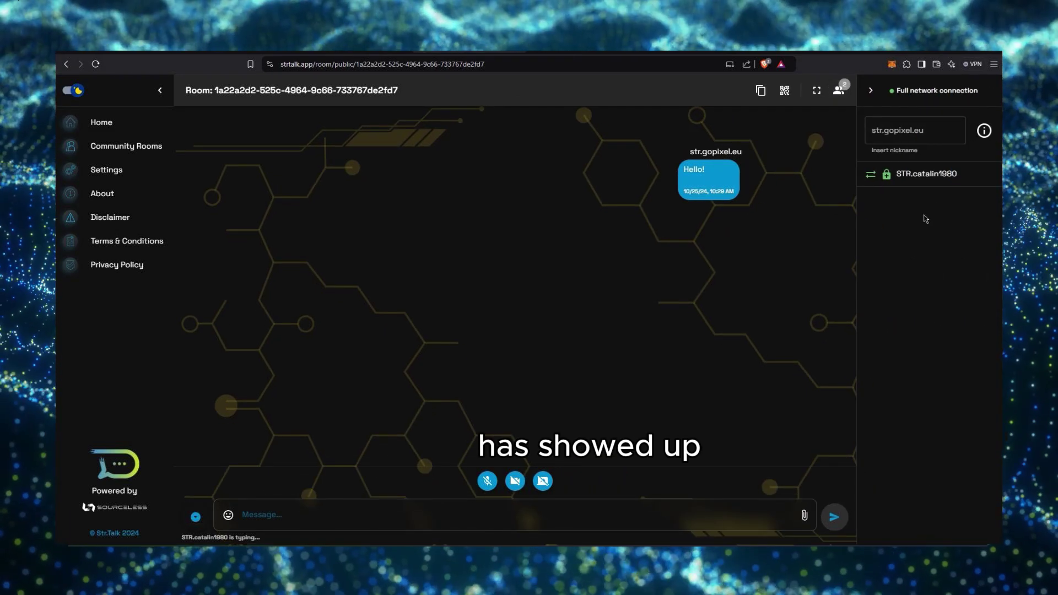
left_click(871, 91)
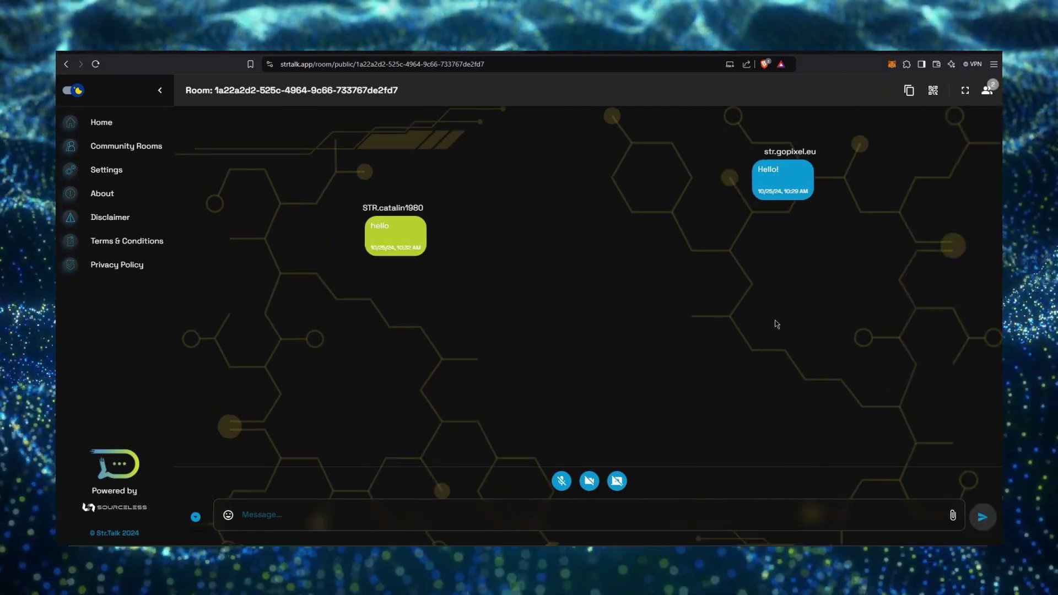
left_click(653, 513)
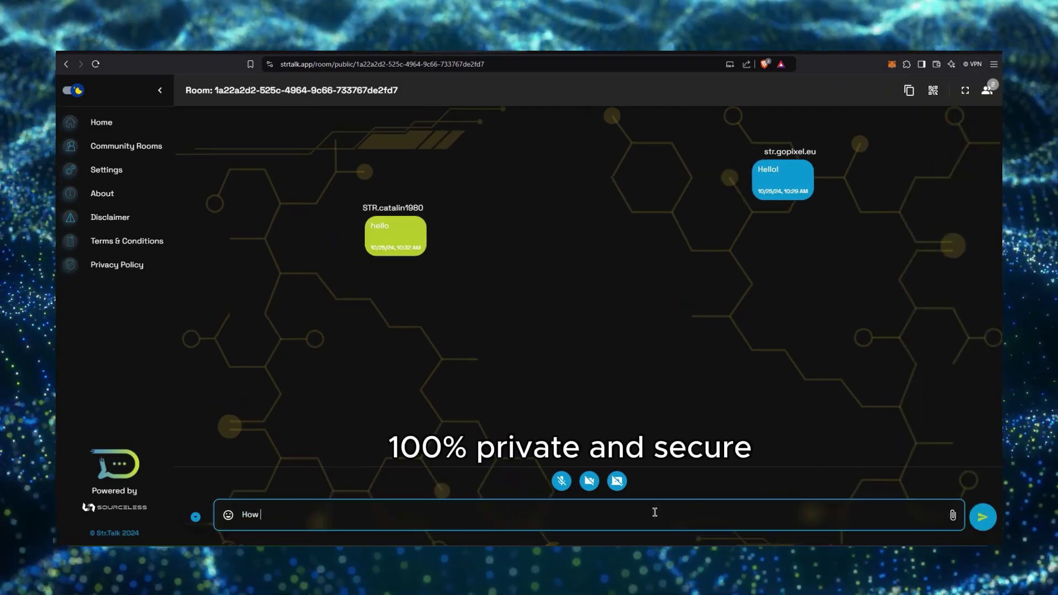
type("How are you?")
key("Return")
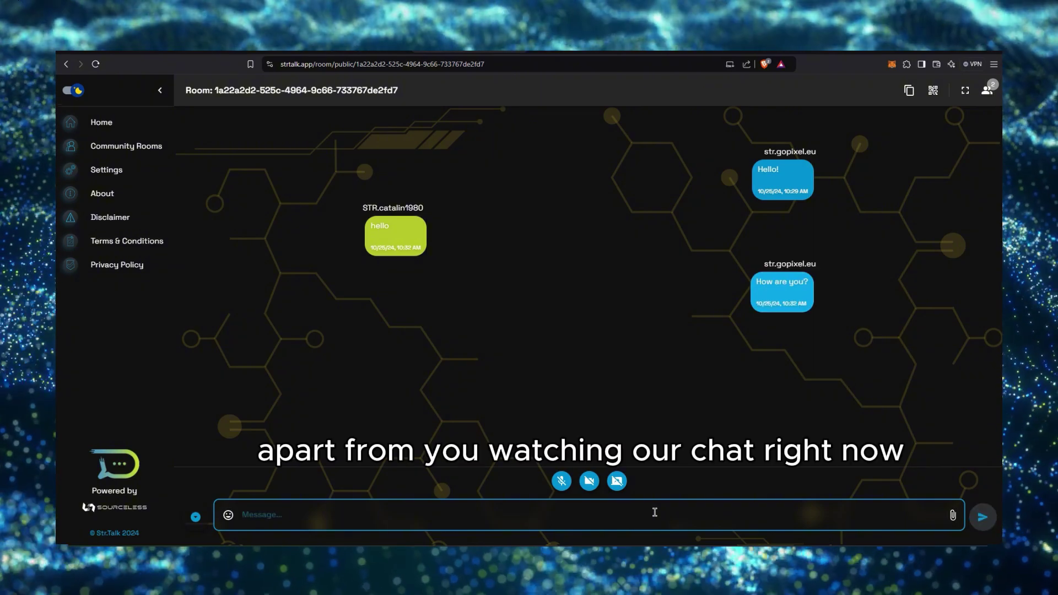